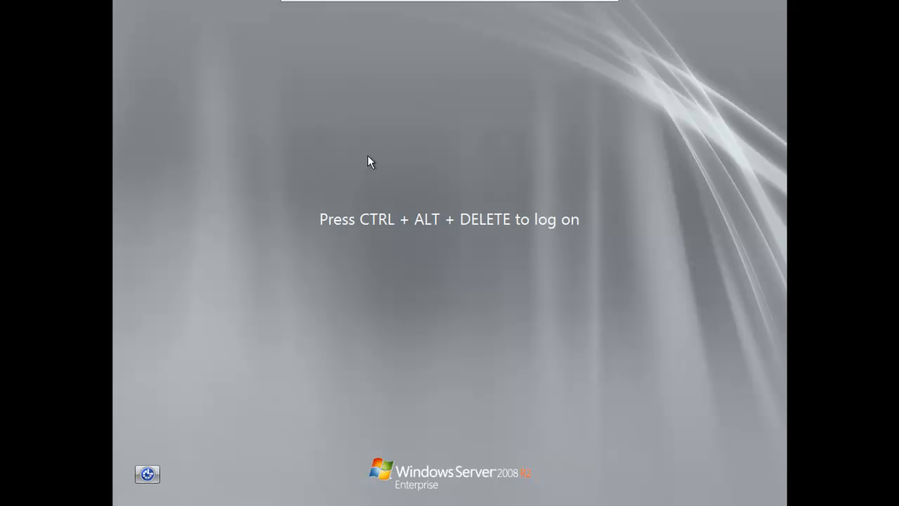
# Log on to the Windows Server 2008 R2 virtual machine as Administrator with the account password.
pyautogui.moveTo(498, 4)
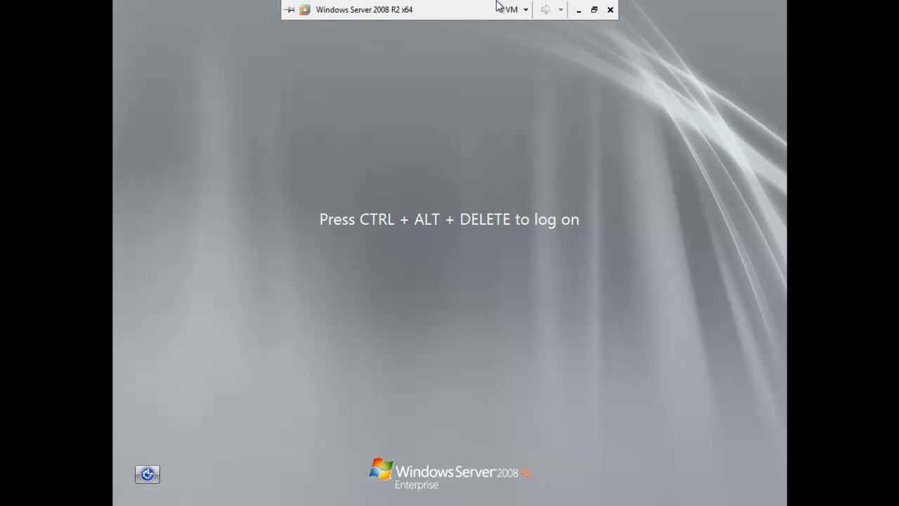
pyautogui.click(518, 10)
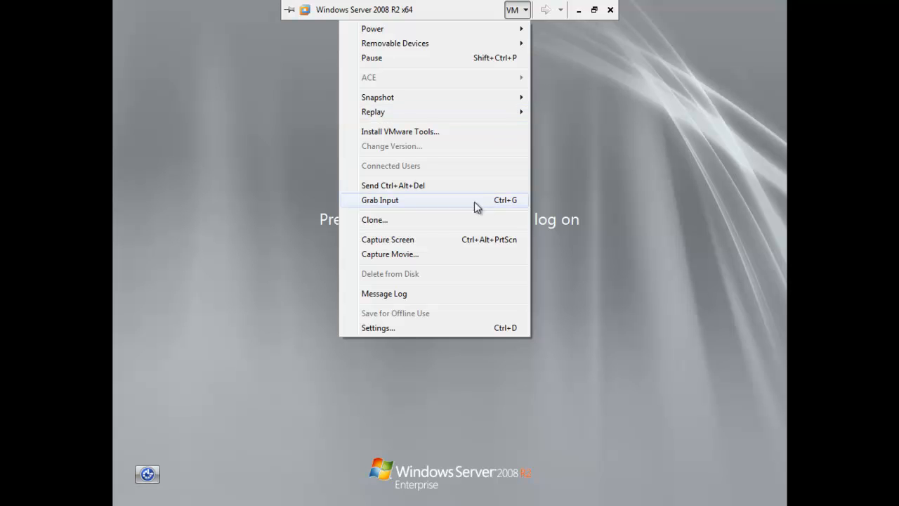
pyautogui.click(463, 186)
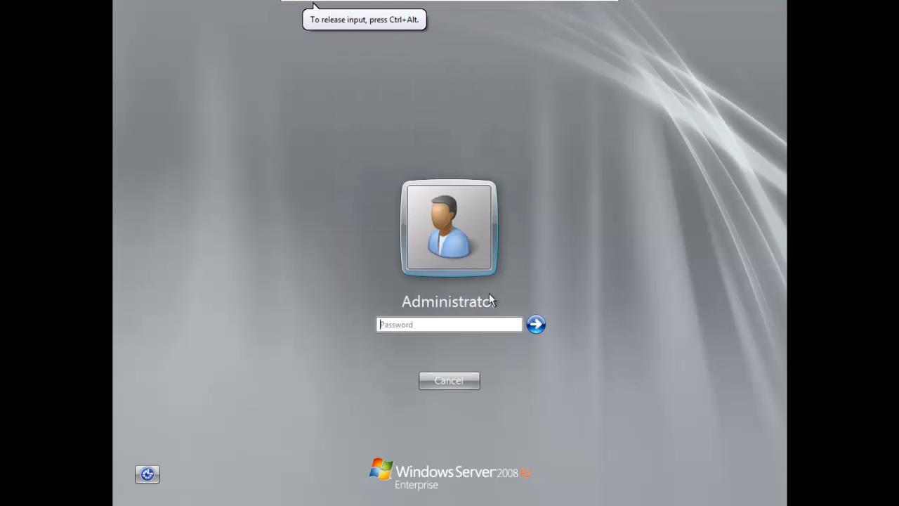
pyautogui.write('•••••••••')
pyautogui.press('Return')
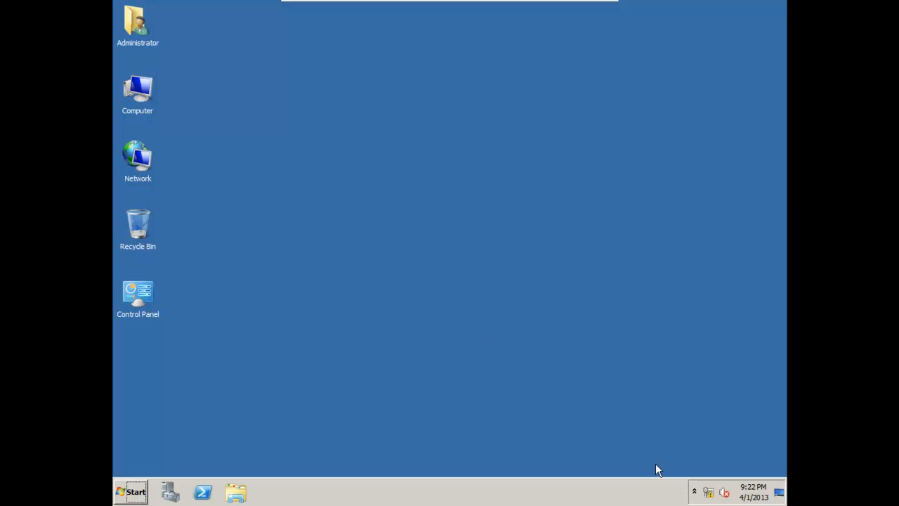
# Open the Internet Protocol Version 4 (TCP/IPv4) properties of Local Area Connection through the Network and Sharing Center.
pyautogui.rightClick(710, 491)
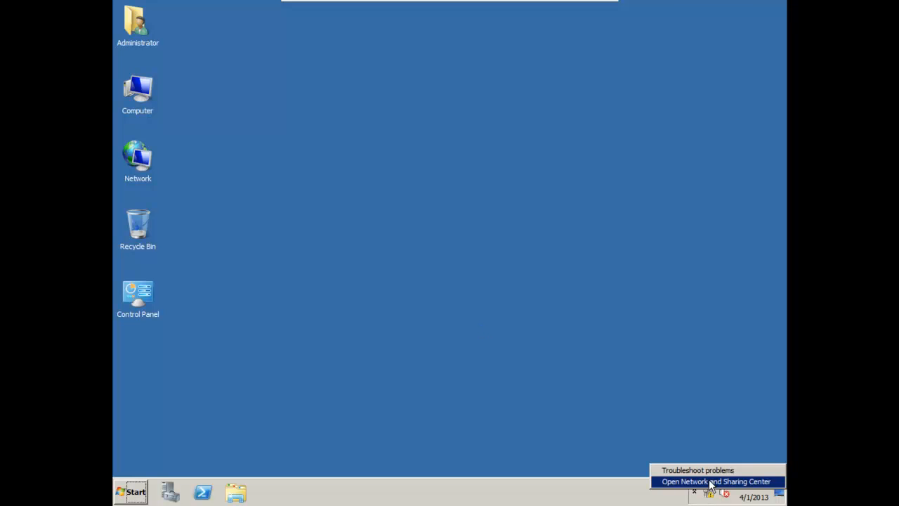
pyautogui.click(714, 481)
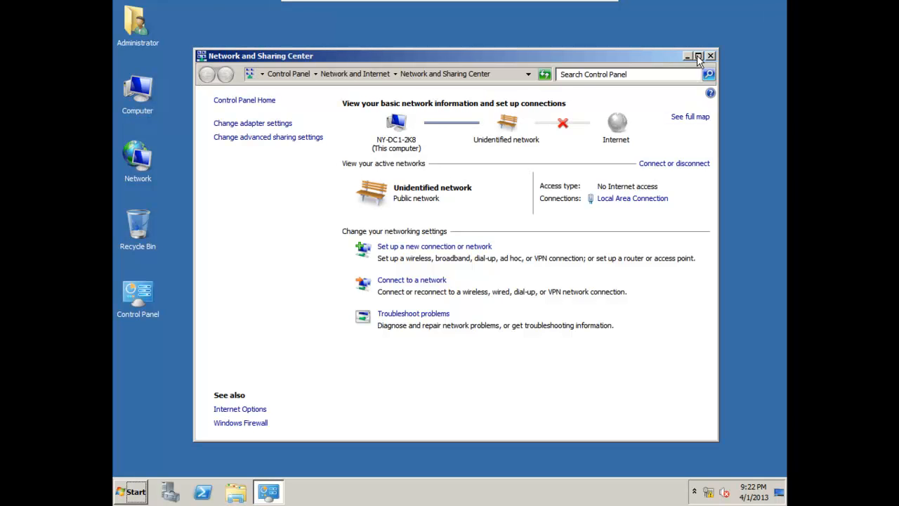
pyautogui.click(698, 55)
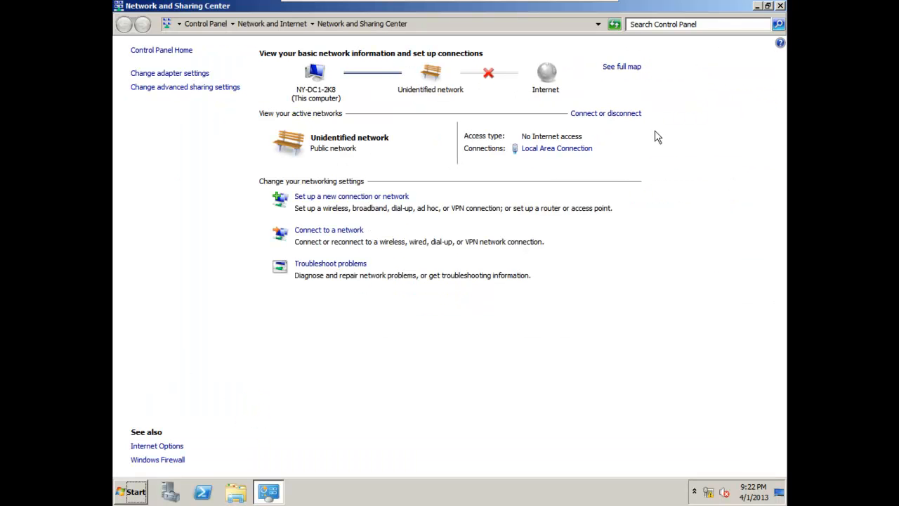
pyautogui.click(571, 150)
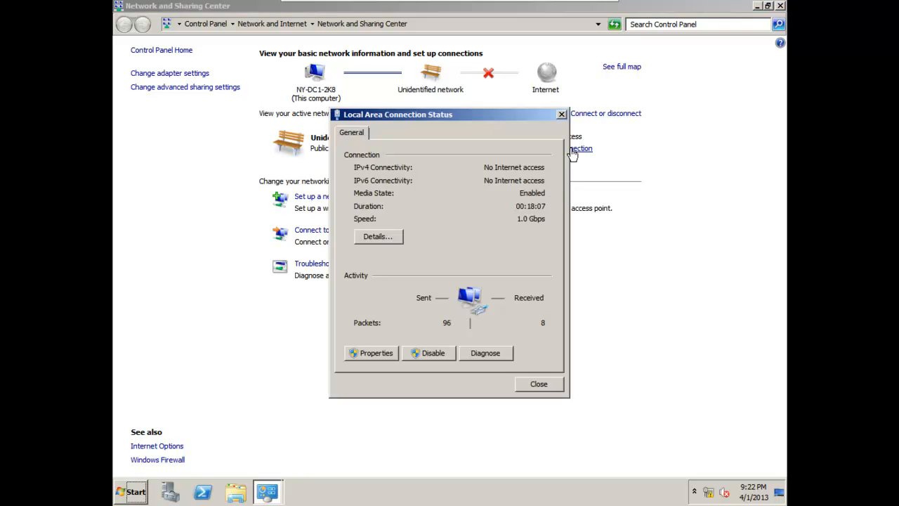
pyautogui.click(377, 353)
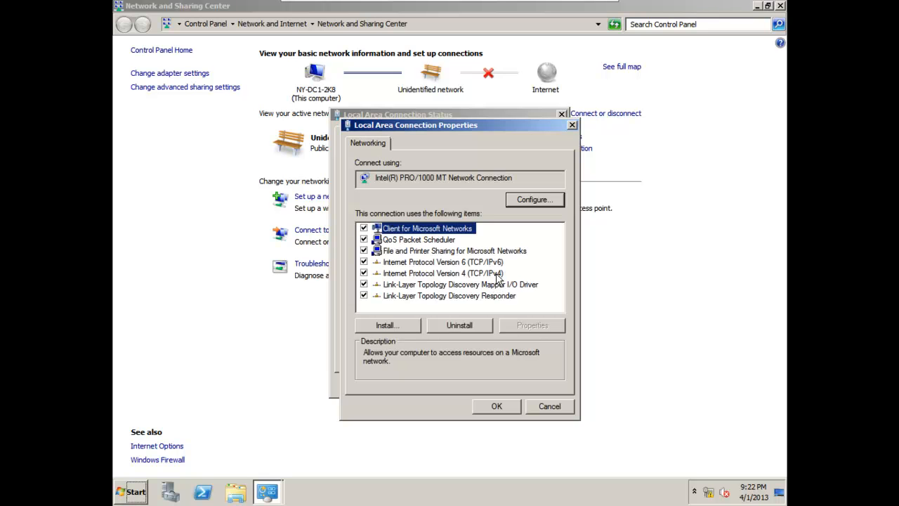
pyautogui.doubleClick(496, 274)
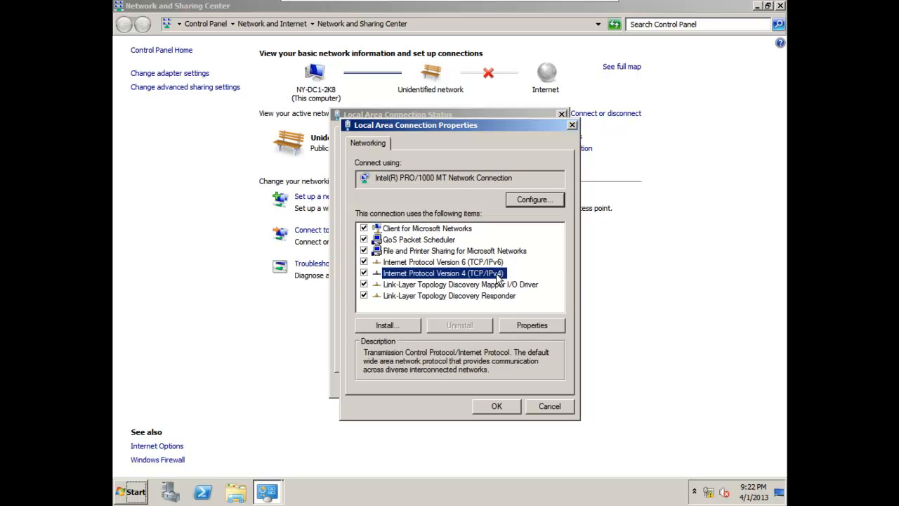
# Set the static IP address to 192.168.100.254 with subnet mask 255.255.255.0.
pyautogui.click(575, 277)
pyautogui.press('BackSpace')
pyautogui.press('BackSpace')
pyautogui.press('BackSpace')
pyautogui.press('BackSpace')
pyautogui.press('BackSpace')
pyautogui.press('BackSpace')
pyautogui.press('BackSpace')
pyautogui.write('192 . 168 . 100 . 254')
pyautogui.press('Tab')
pyautogui.write('255 . 255 . 25')
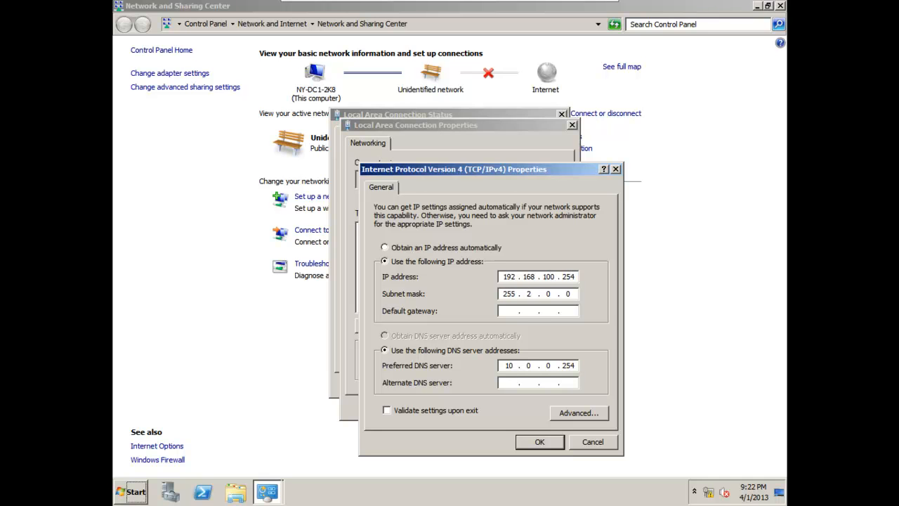
pyautogui.write('5')
# Set the default gateway to 192.168.100.254.
pyautogui.press('Tab')
pyautogui.write('192 . 168 . 1 . 0')
pyautogui.press('BackSpace')
pyautogui.press('BackSpace')
pyautogui.write('100.254')
pyautogui.press('Tab')
pyautogui.press('Tab')
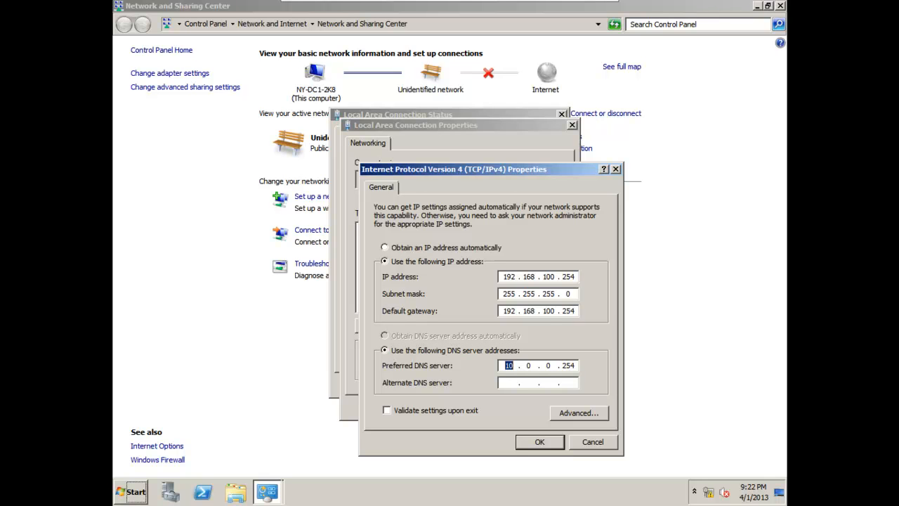
# Set the preferred DNS server to 192.168.100.254, apply the IPv4 settings and close the connection's dialogs.
pyautogui.write('10')
pyautogui.press('BackSpace')
pyautogui.press('BackSpace')
pyautogui.write('192 . 168 . 100 . 254')
pyautogui.click(539, 441)
pyautogui.click(508, 408)
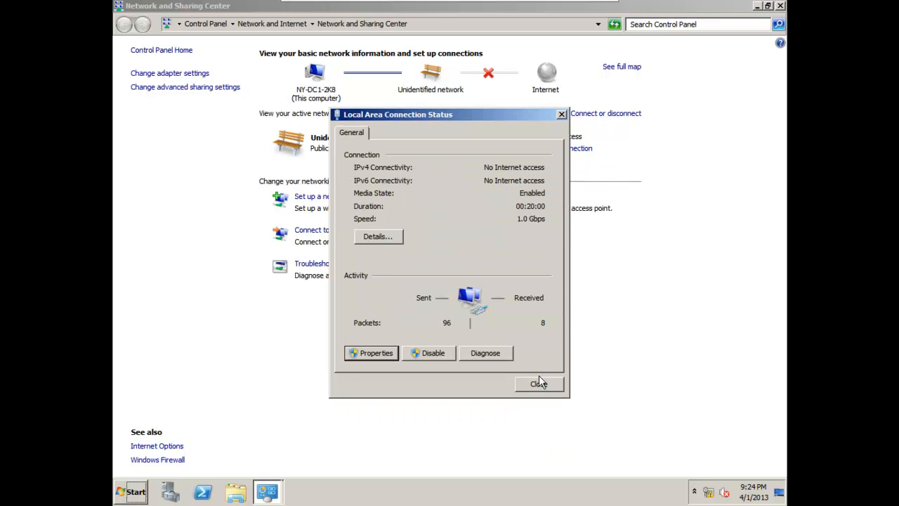
pyautogui.click(538, 381)
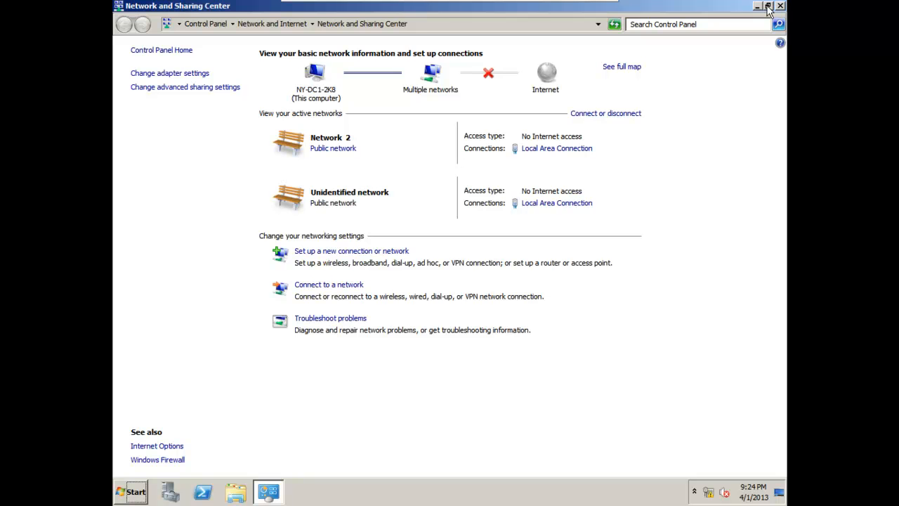
# Disable and re-enable Local Area Connection from the adapter settings.
pyautogui.click(177, 75)
pyautogui.click(204, 84)
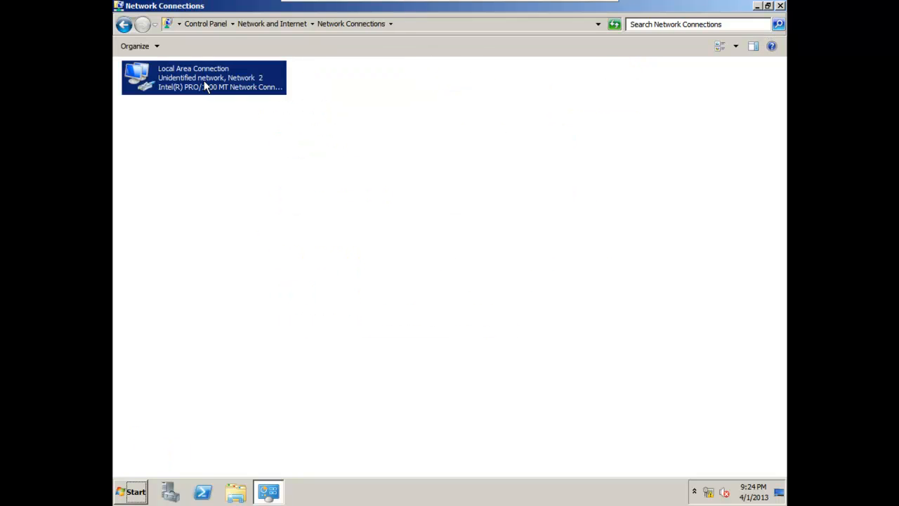
pyautogui.rightClick(205, 84)
pyautogui.click(226, 88)
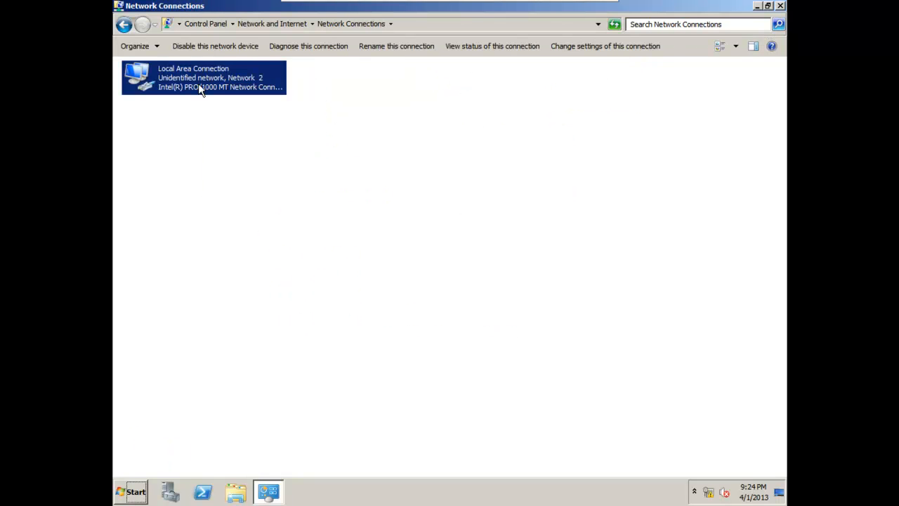
pyautogui.rightClick(199, 83)
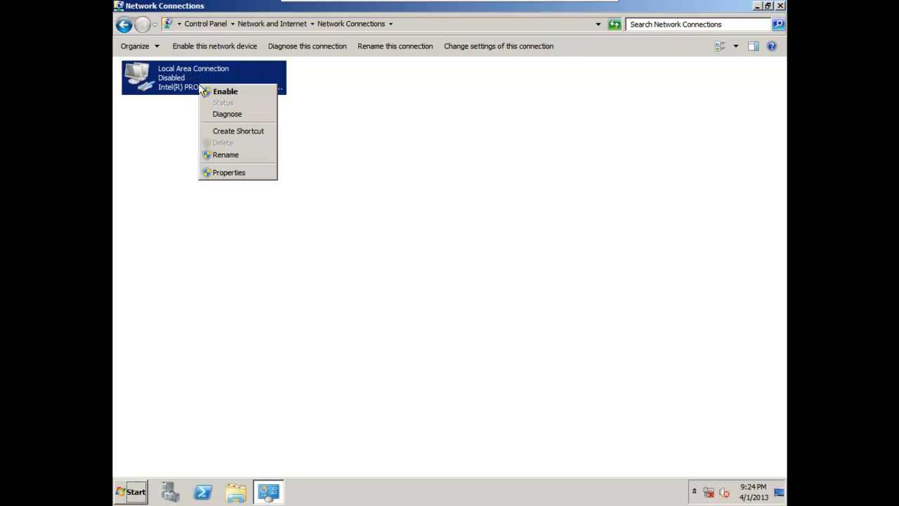
pyautogui.click(225, 92)
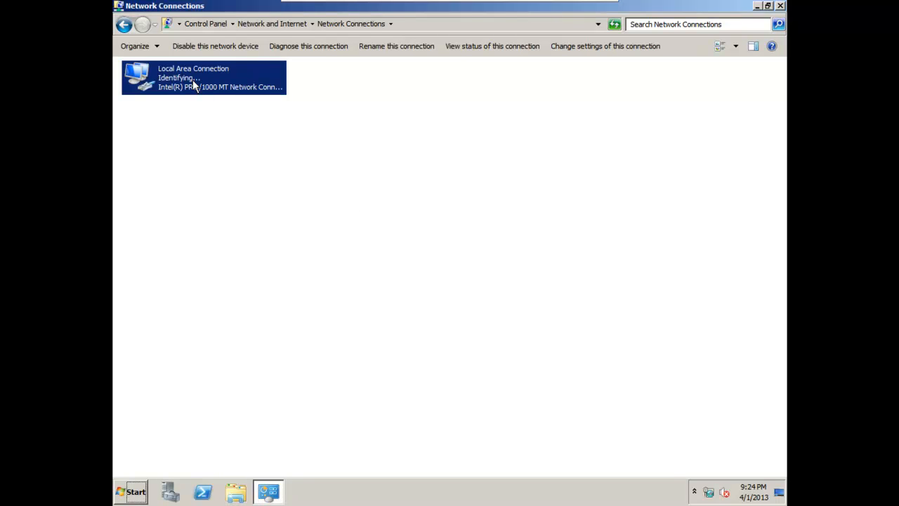
# Check the IPv4 address, gateway and DNS values in the details of Local Area Connection.
pyautogui.rightClick(192, 79)
pyautogui.click(219, 99)
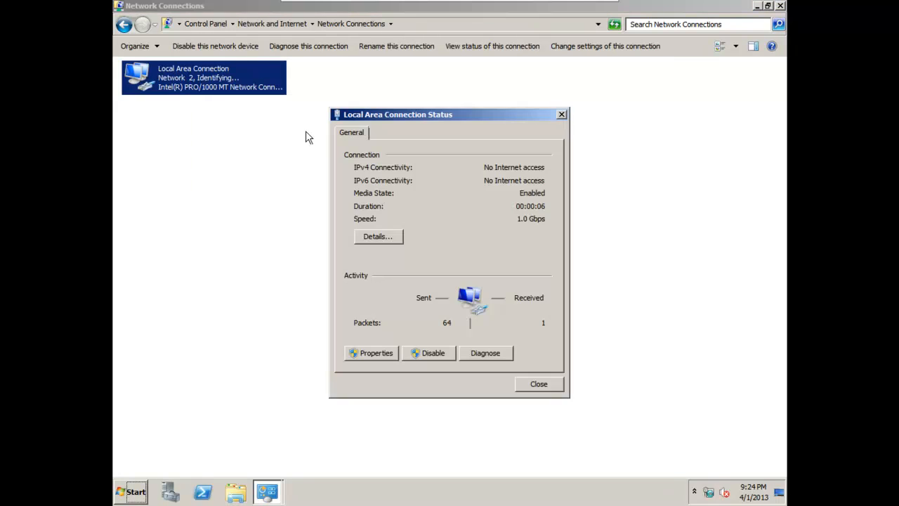
pyautogui.click(379, 237)
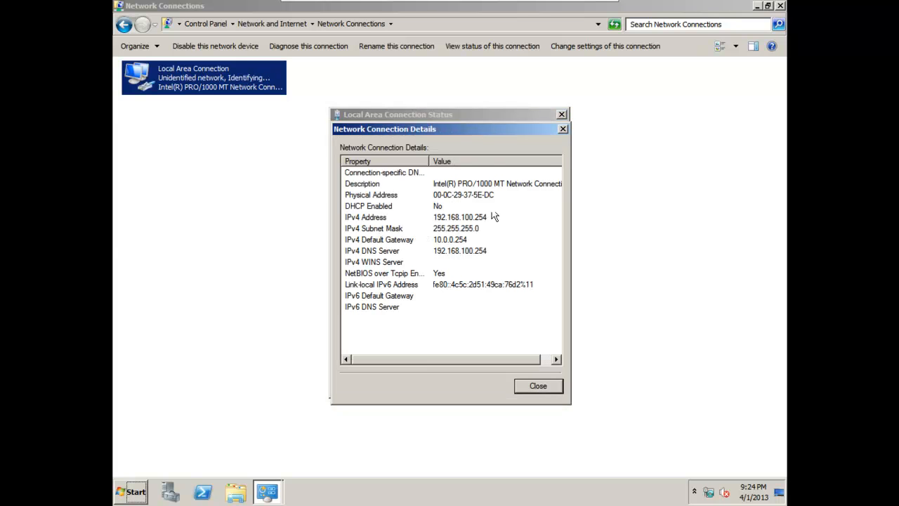
pyautogui.click(562, 129)
pyautogui.click(562, 115)
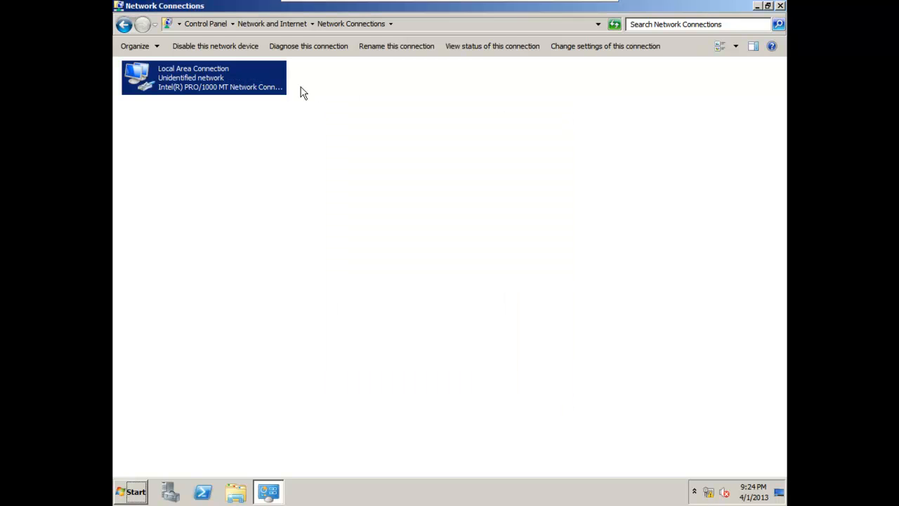
# Correct the default gateway in Local Area Connection's IPv4 properties to 192.168.100.254 and apply the change.
pyautogui.rightClick(272, 86)
pyautogui.click(310, 194)
pyautogui.doubleClick(274, 203)
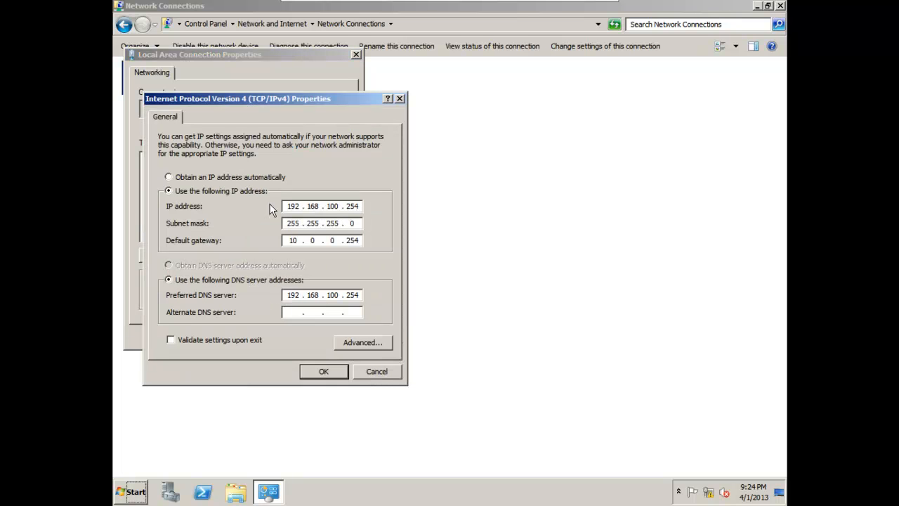
pyautogui.click(342, 241)
pyautogui.write('192.168.100')
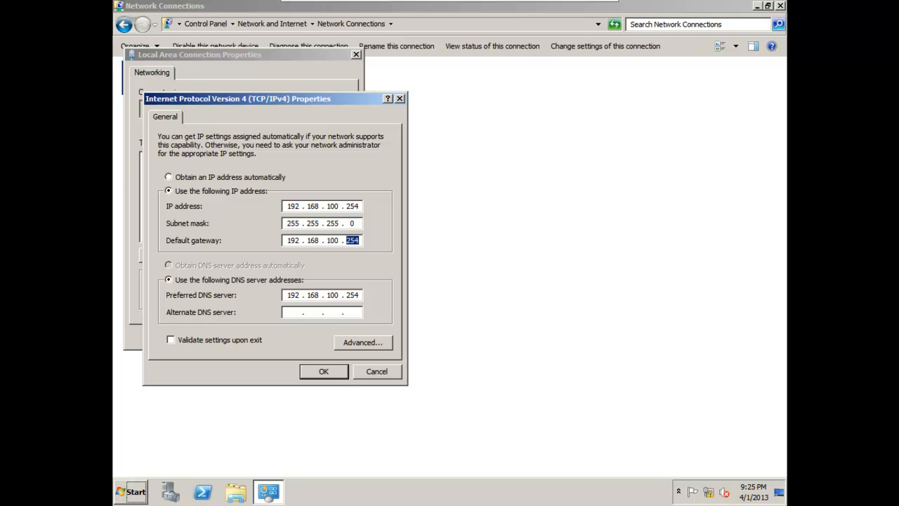
pyautogui.click(325, 372)
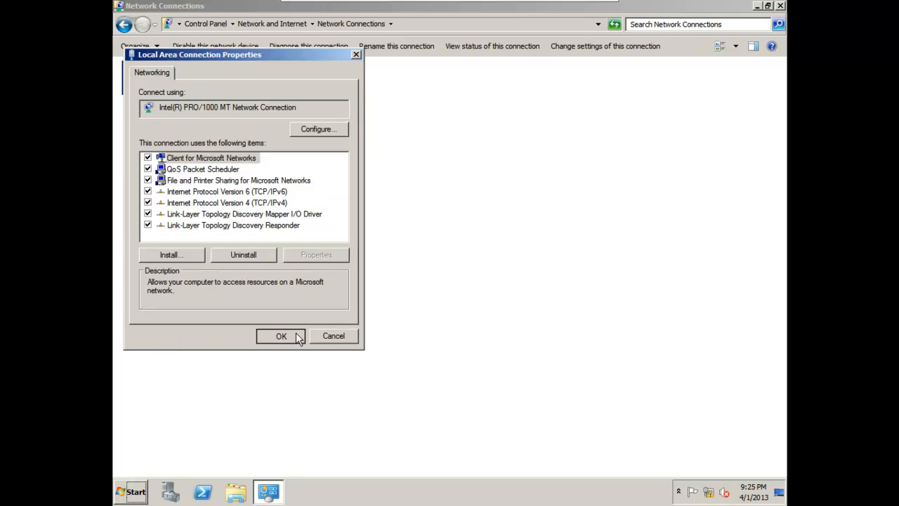
pyautogui.click(290, 334)
# Recheck the network connection details of Local Area Connection after the gateway change.
pyautogui.rightClick(176, 77)
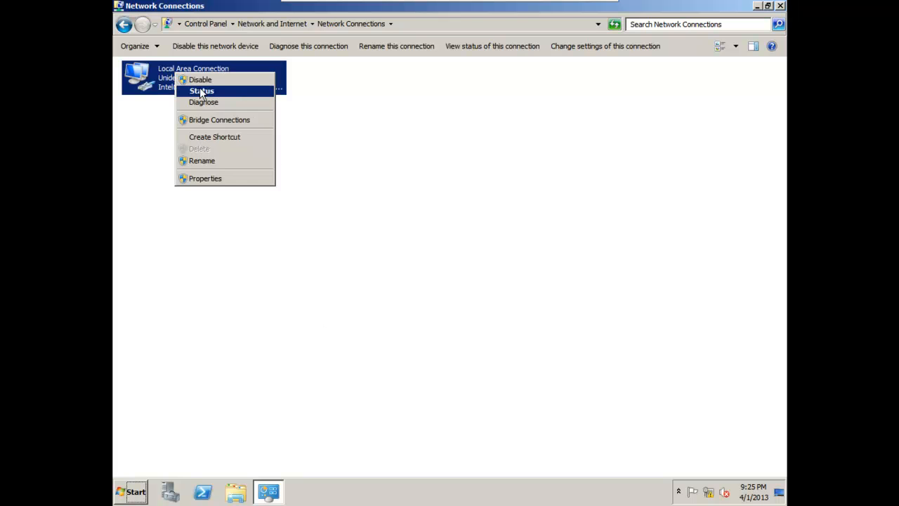
pyautogui.click(200, 91)
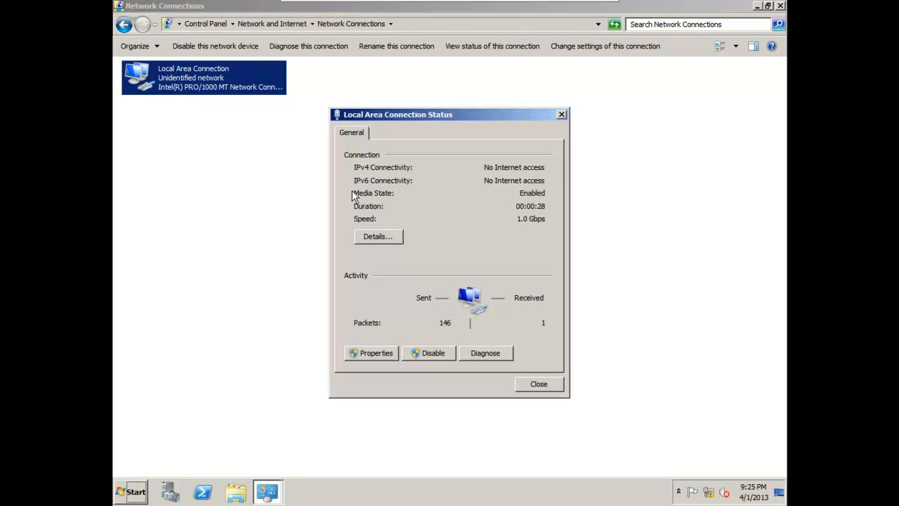
pyautogui.click(380, 236)
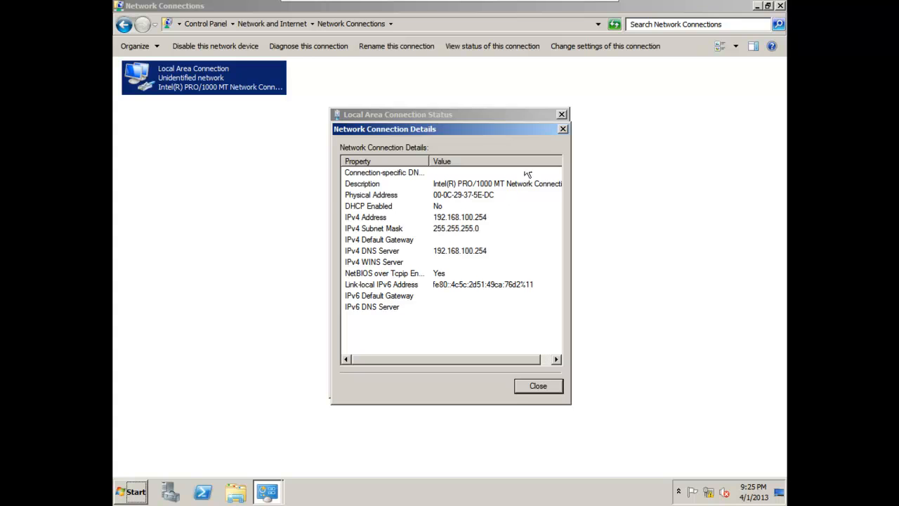
pyautogui.click(563, 129)
pyautogui.click(562, 115)
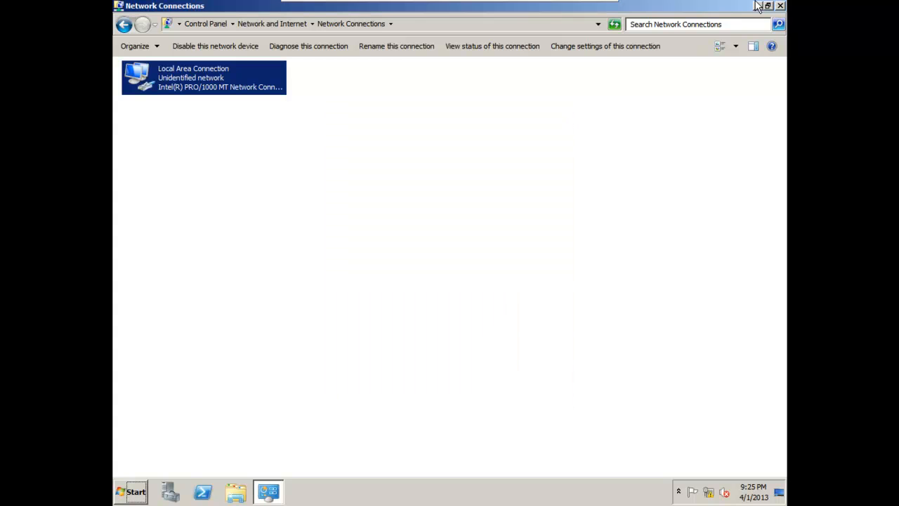
# Close the Network Connections window and refresh the desktop.
pyautogui.click(779, 5)
pyautogui.rightClick(440, 161)
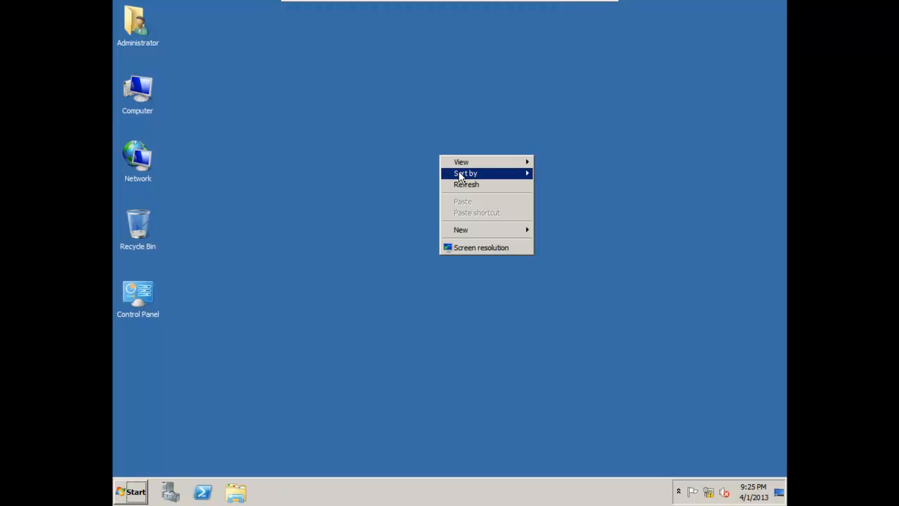
pyautogui.click(463, 186)
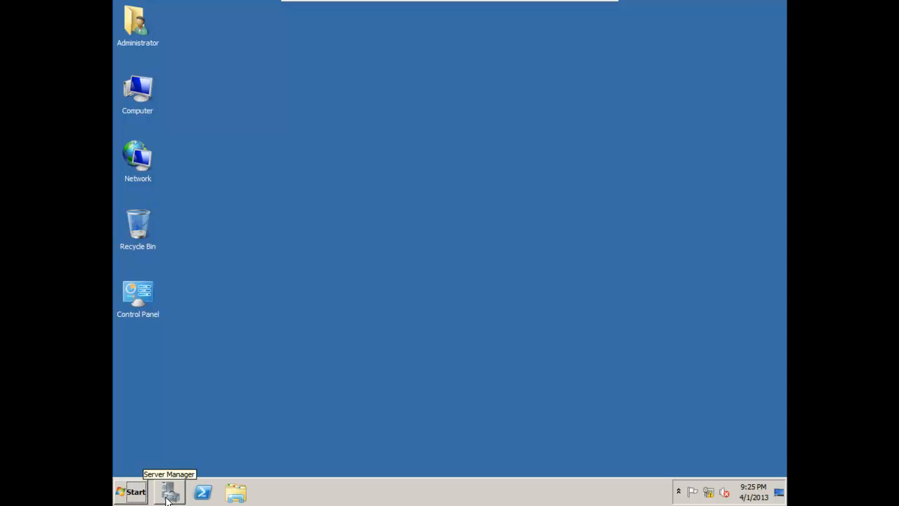
# Open Server Manager from the Administrative Tools, maximize it and widen the console tree to fit the server name.
pyautogui.click(128, 495)
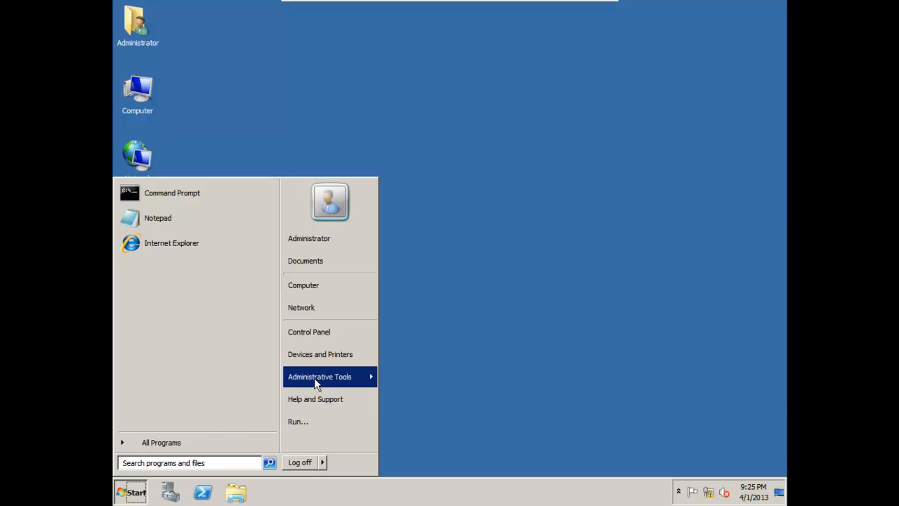
pyautogui.moveTo(315, 381)
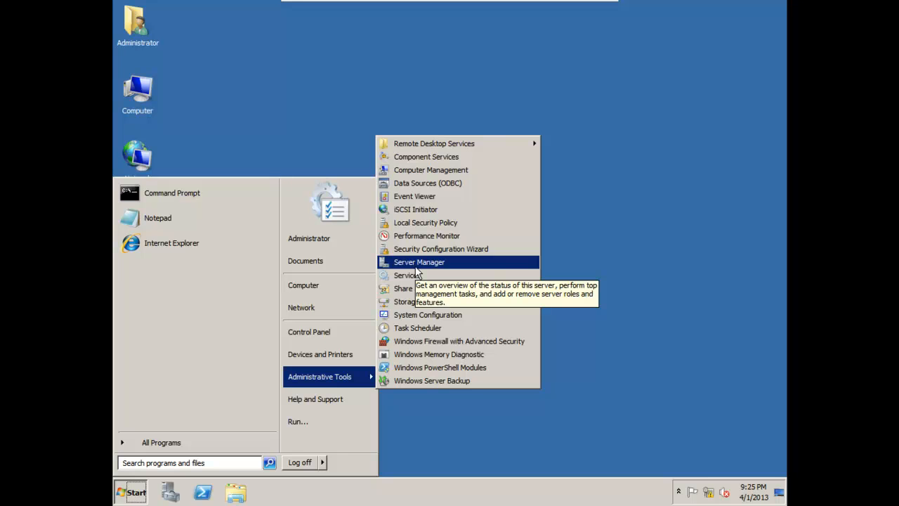
pyautogui.click(415, 266)
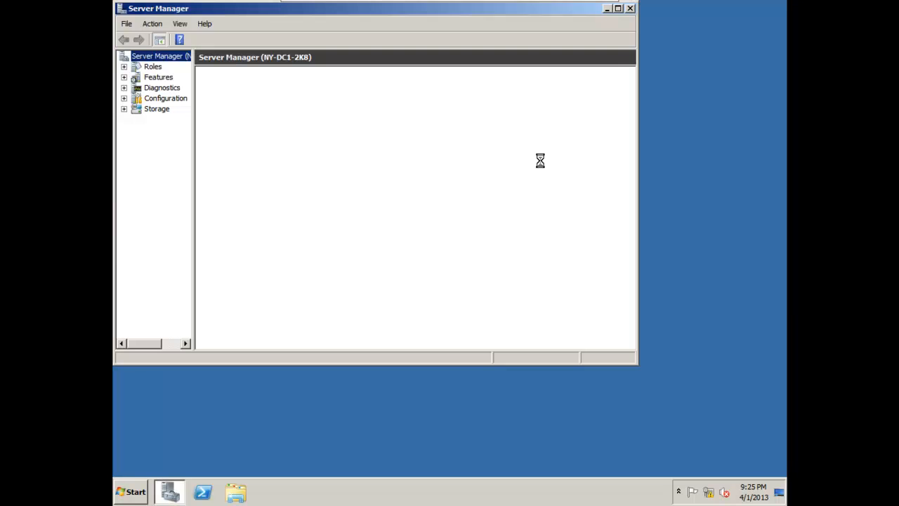
pyautogui.click(618, 9)
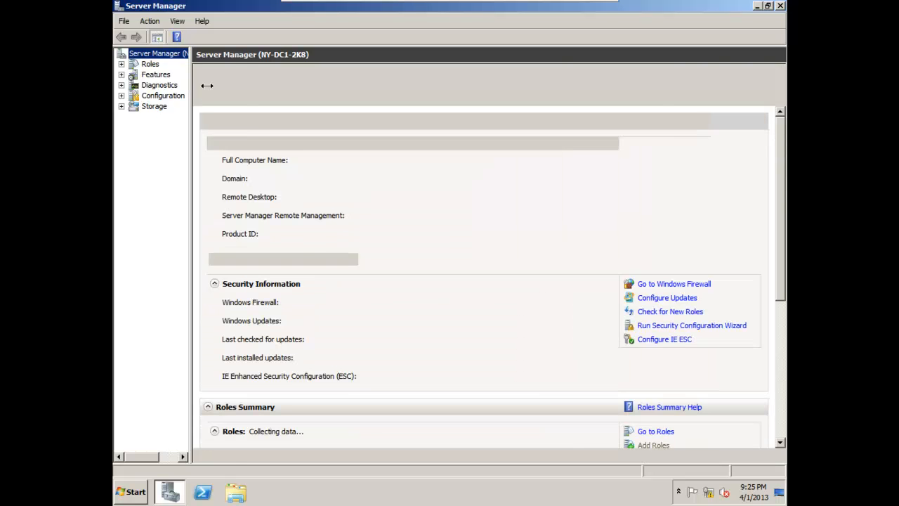
pyautogui.moveTo(207, 85); pyautogui.dragTo(235, 91)
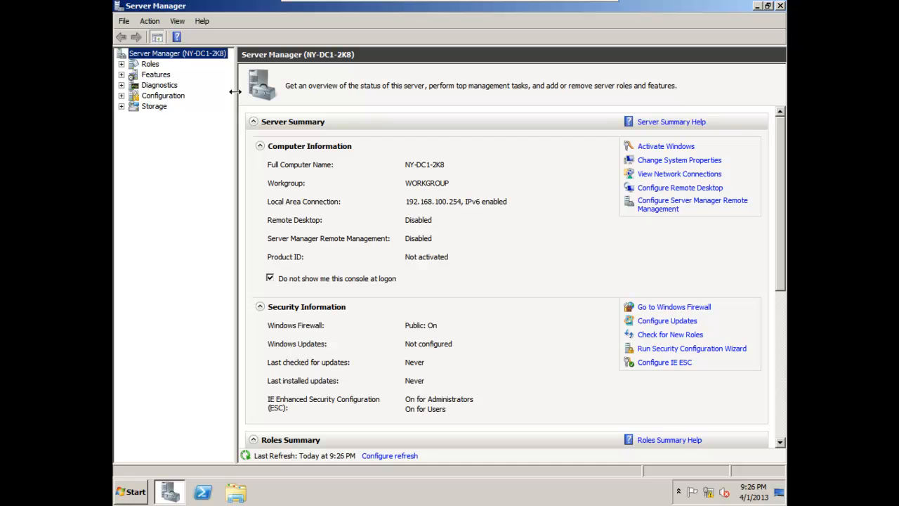
# Start adding a server role and select Active Directory Domain Services together with its required .NET Framework 3.5.1 features.
pyautogui.click(149, 65)
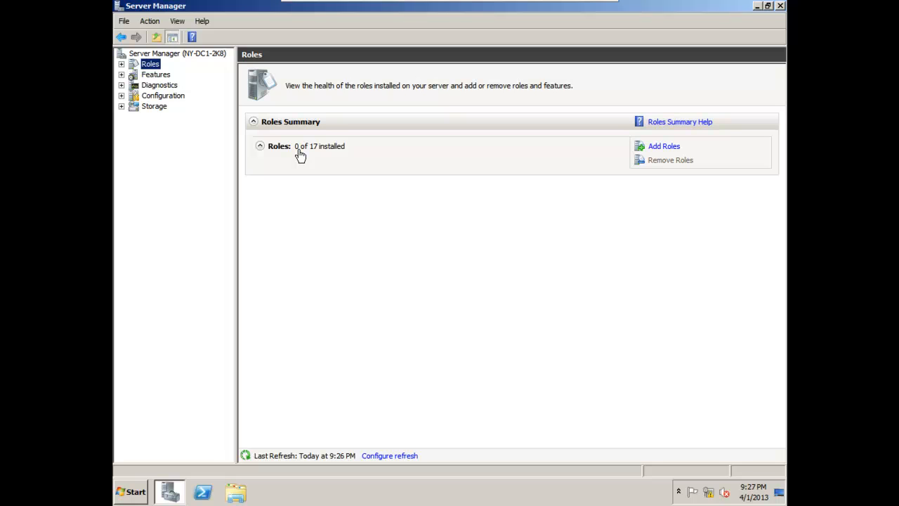
pyautogui.click(670, 148)
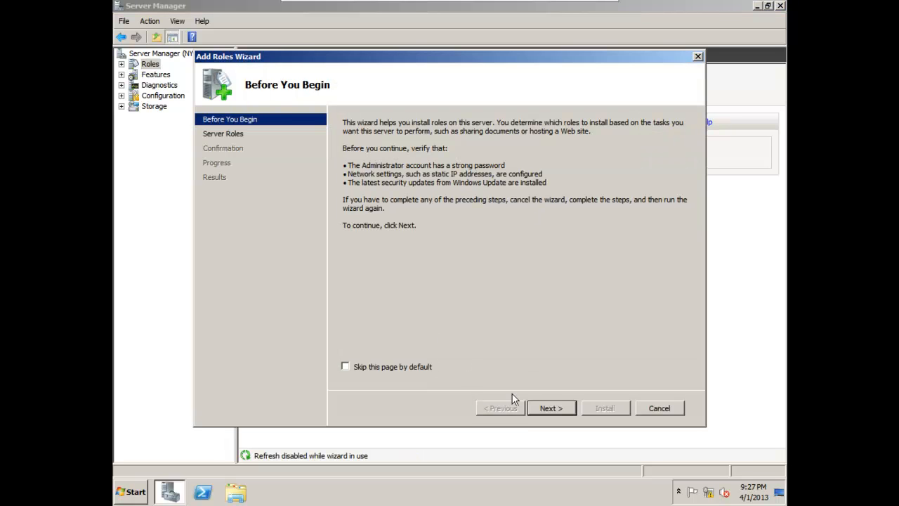
pyautogui.click(560, 408)
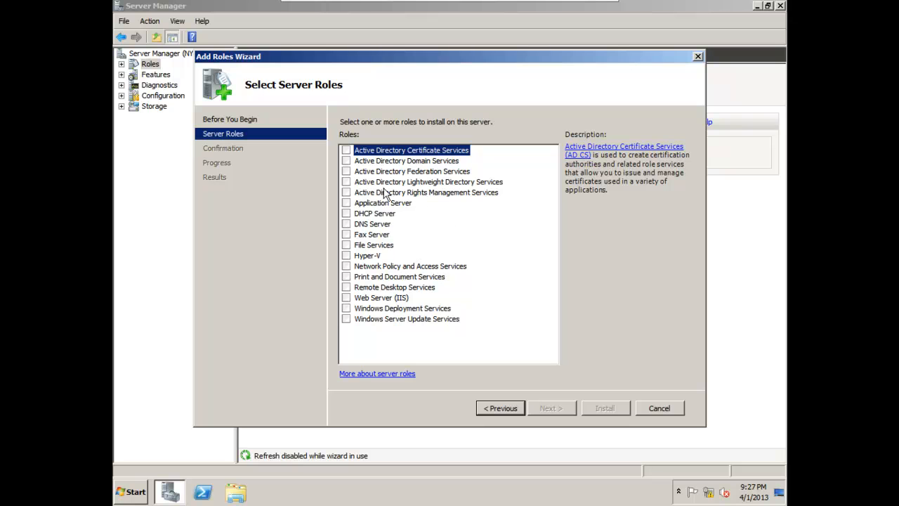
pyautogui.click(346, 161)
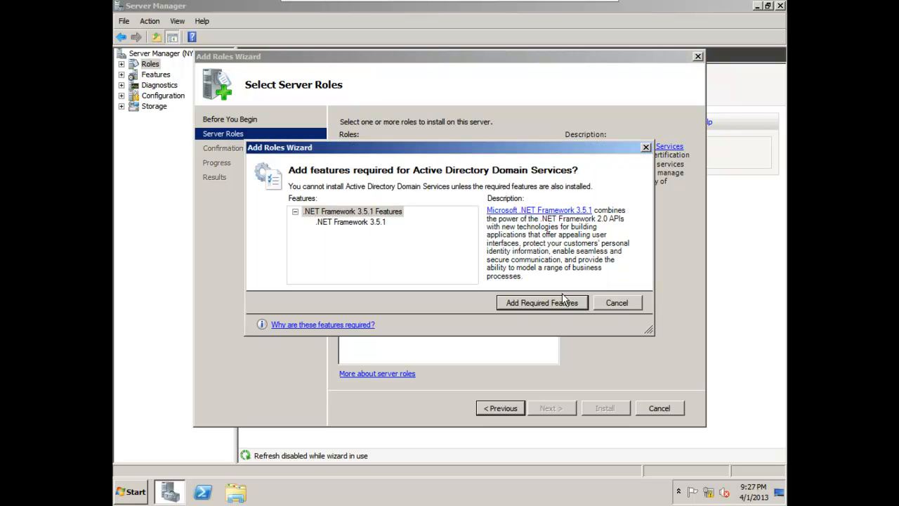
pyautogui.click(617, 303)
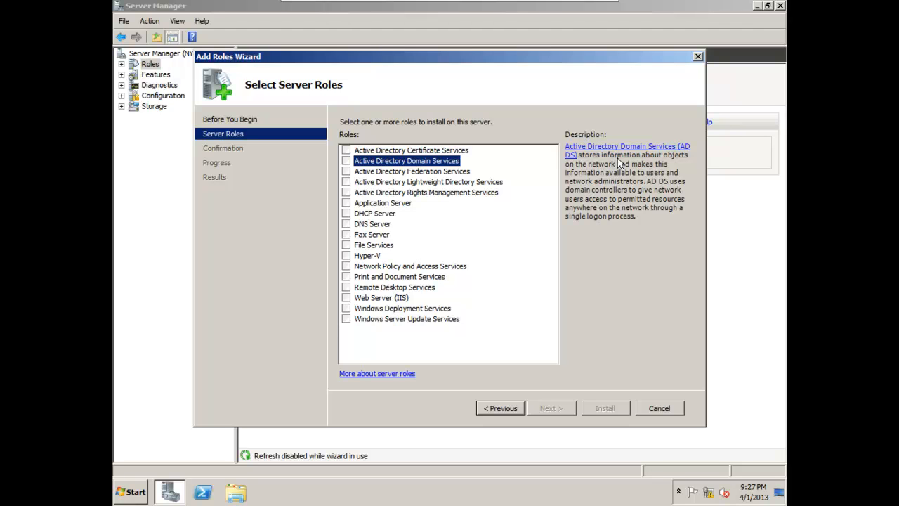
pyautogui.click(345, 162)
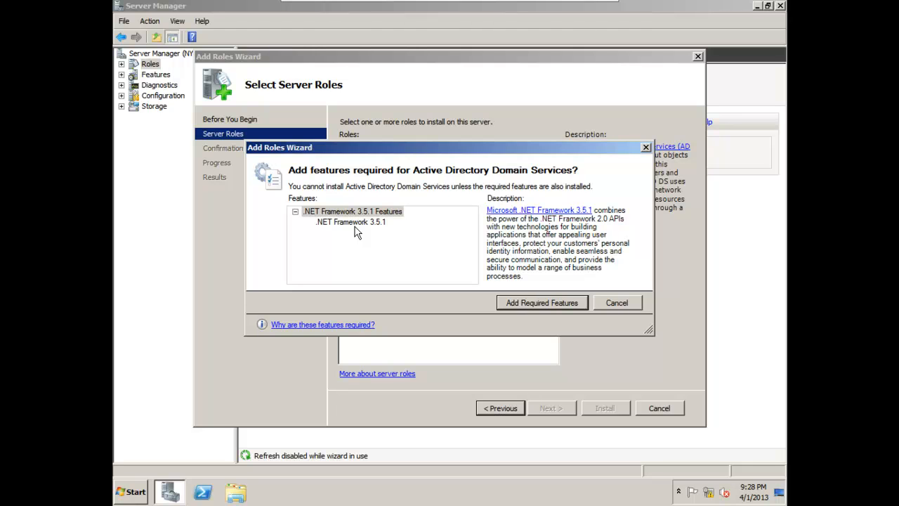
pyautogui.click(548, 303)
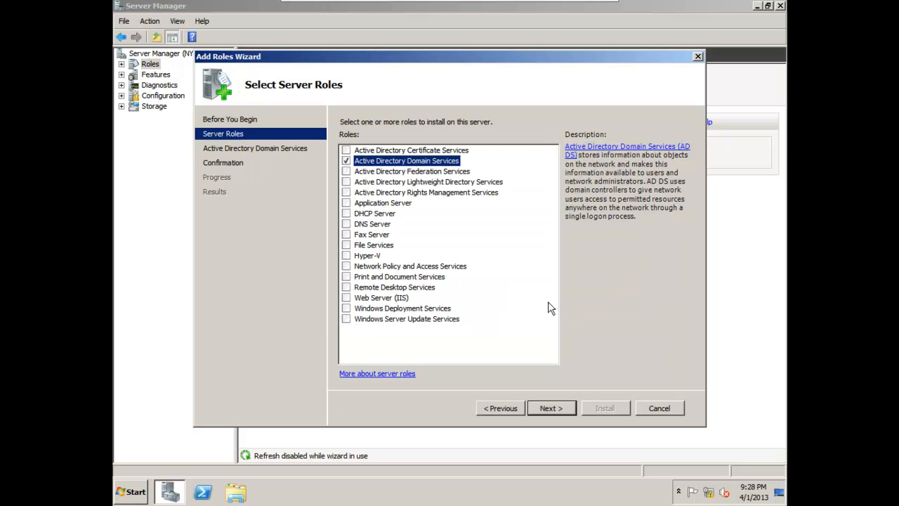
# Install the selected Active Directory Domain Services role and close the Add Roles Wizard.
pyautogui.click(550, 408)
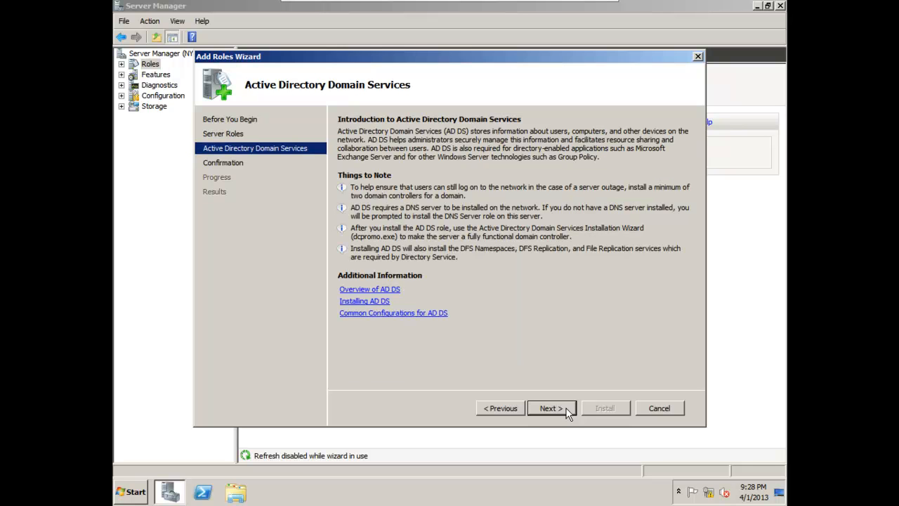
pyautogui.click(566, 409)
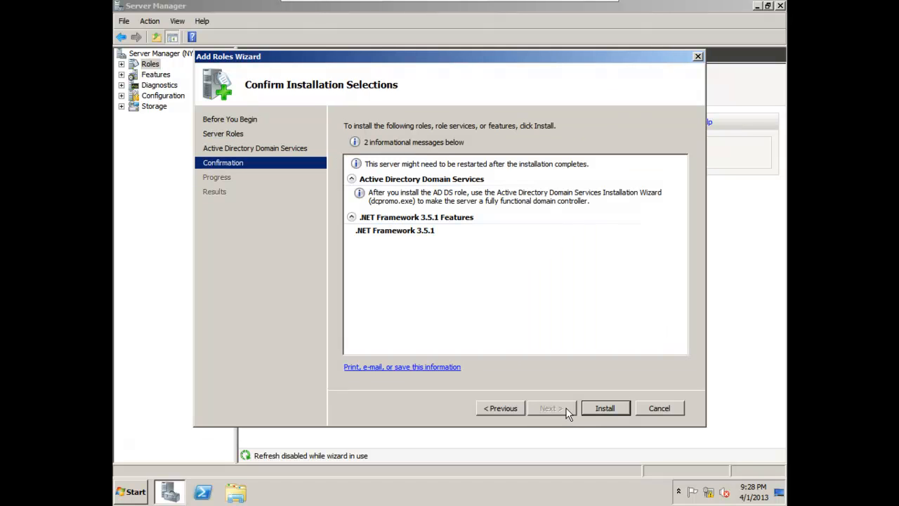
pyautogui.click(599, 408)
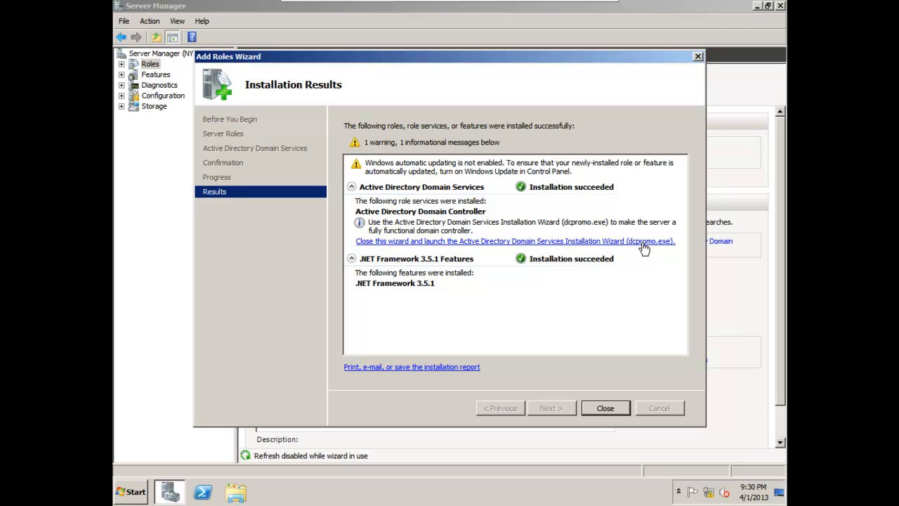
pyautogui.click(606, 408)
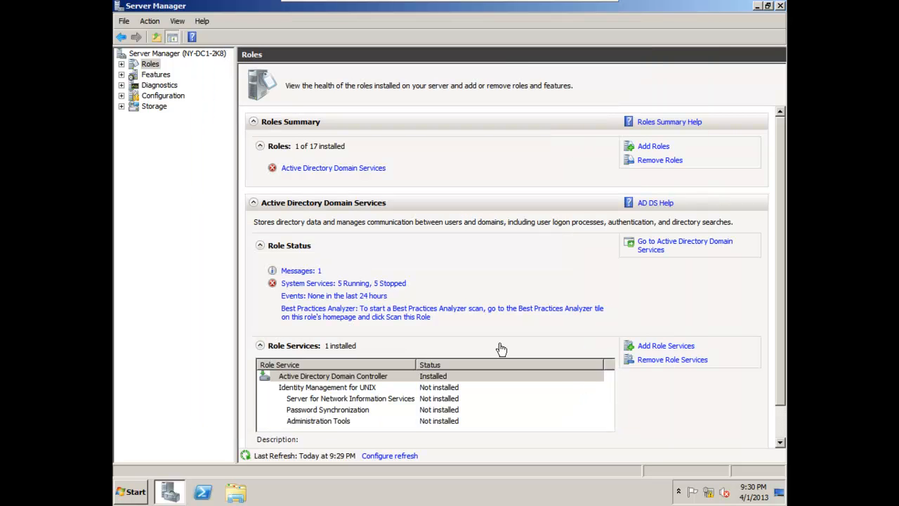
# Show the Active Directory Domain Services page under Roles and widen the console tree to fit its name.
pyautogui.click(122, 64)
pyautogui.click(144, 76)
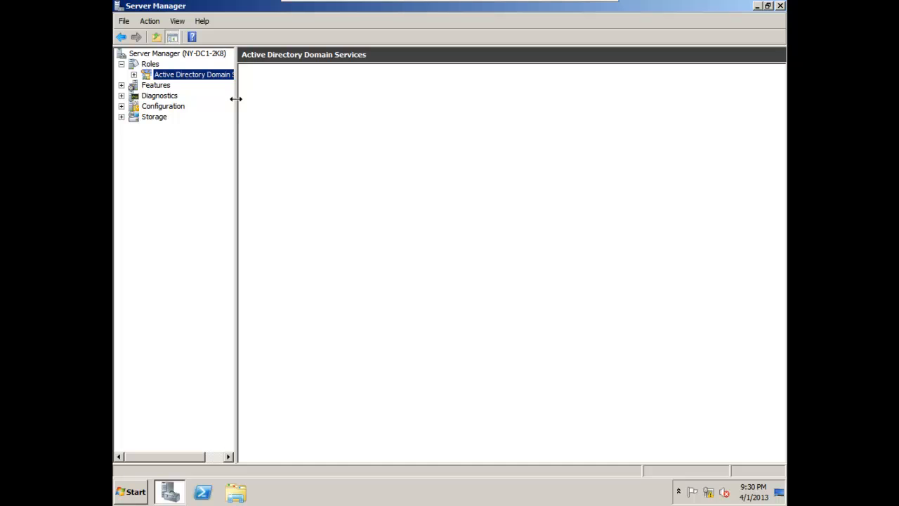
pyautogui.moveTo(233, 97); pyautogui.dragTo(270, 98)
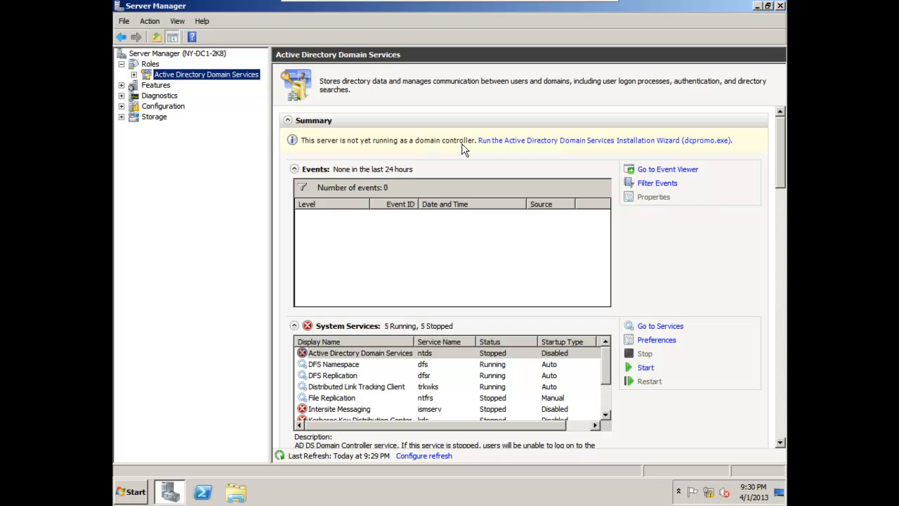
pyautogui.press('super+r')
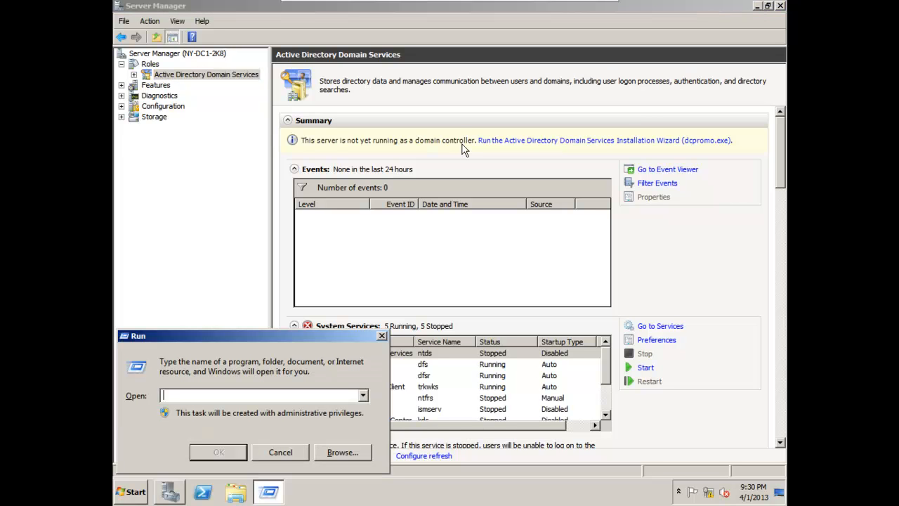
pyautogui.write('dcpromo')
pyautogui.press('Return')
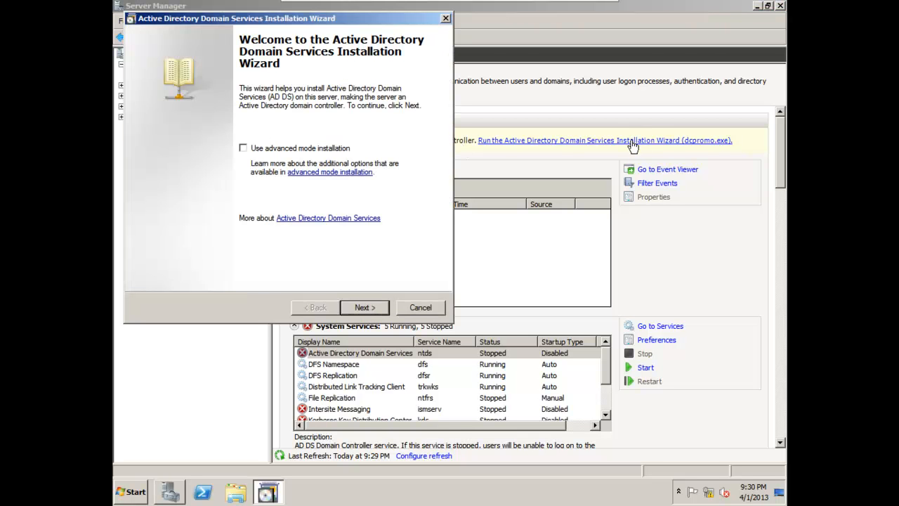
pyautogui.click(424, 307)
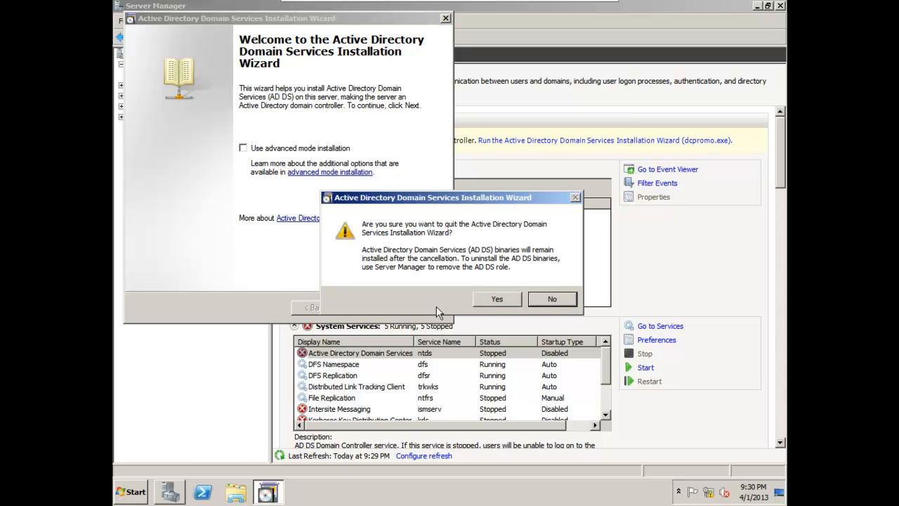
pyautogui.click(496, 300)
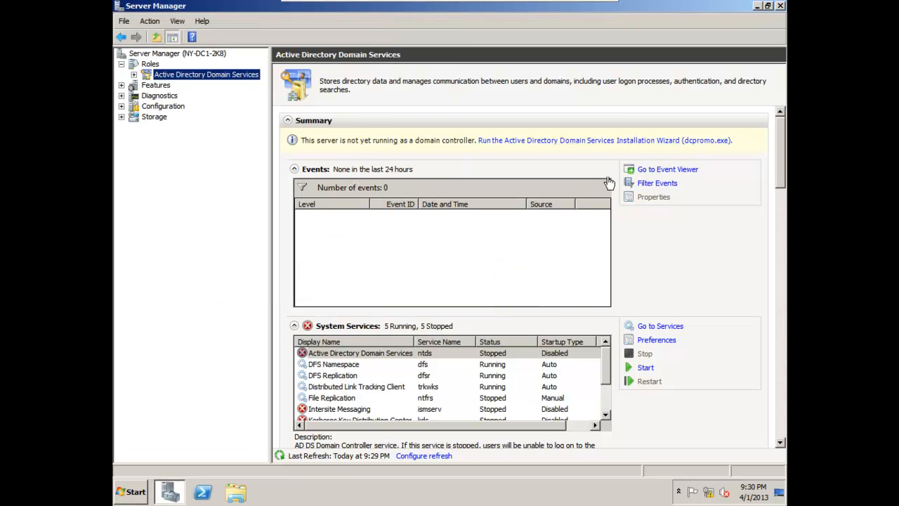
# Run the Active Directory Domain Services Installation Wizard from the role summary and choose to create a new domain in a new forest.
pyautogui.click(618, 144)
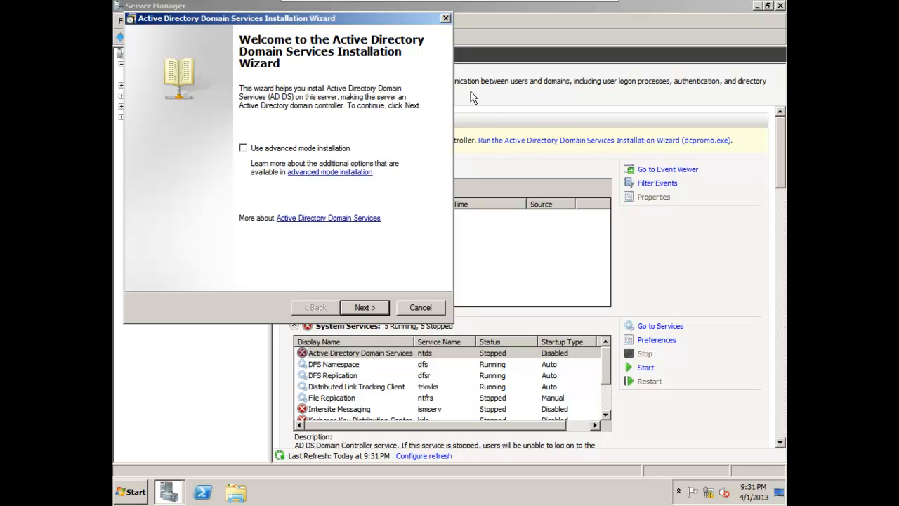
pyautogui.moveTo(368, 21); pyautogui.dragTo(568, 72)
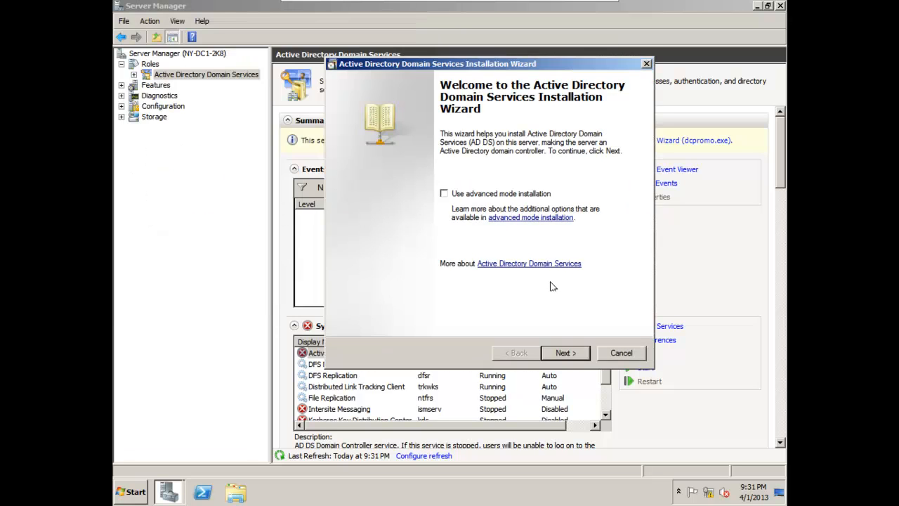
pyautogui.click(580, 359)
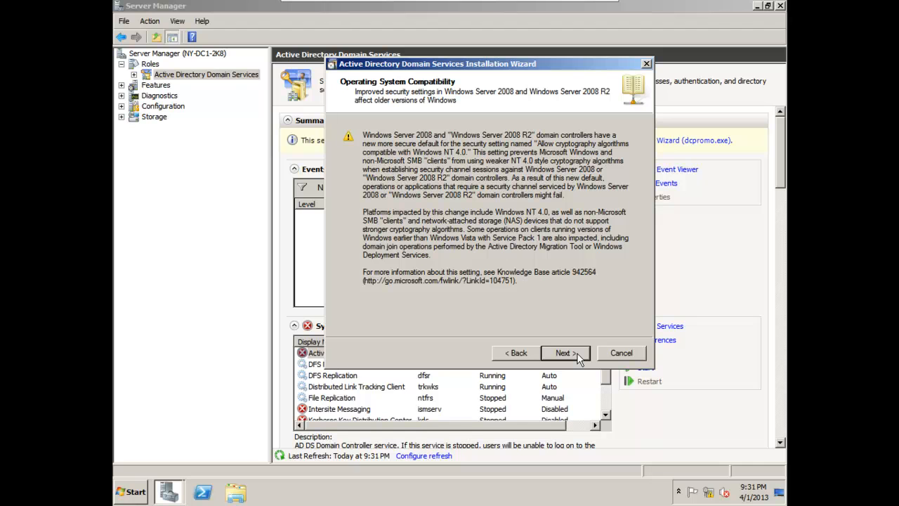
pyautogui.click(577, 353)
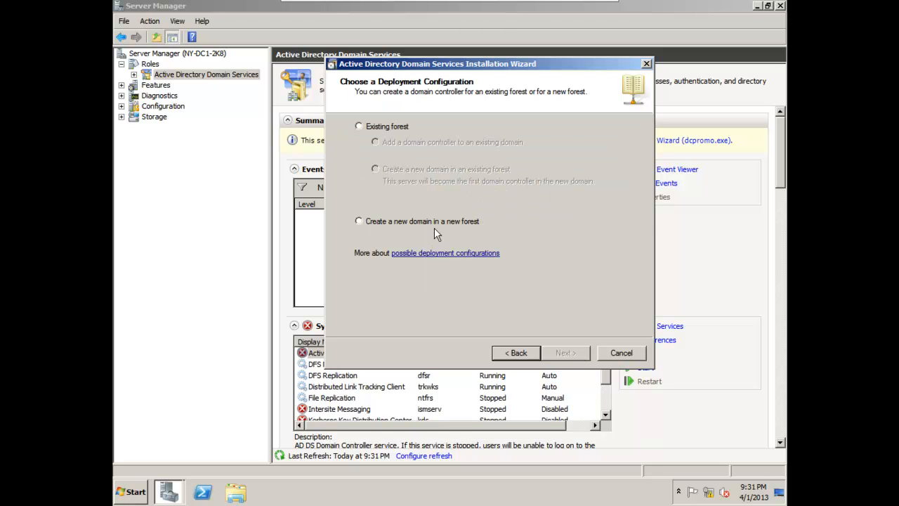
pyautogui.click(431, 224)
pyautogui.click(580, 355)
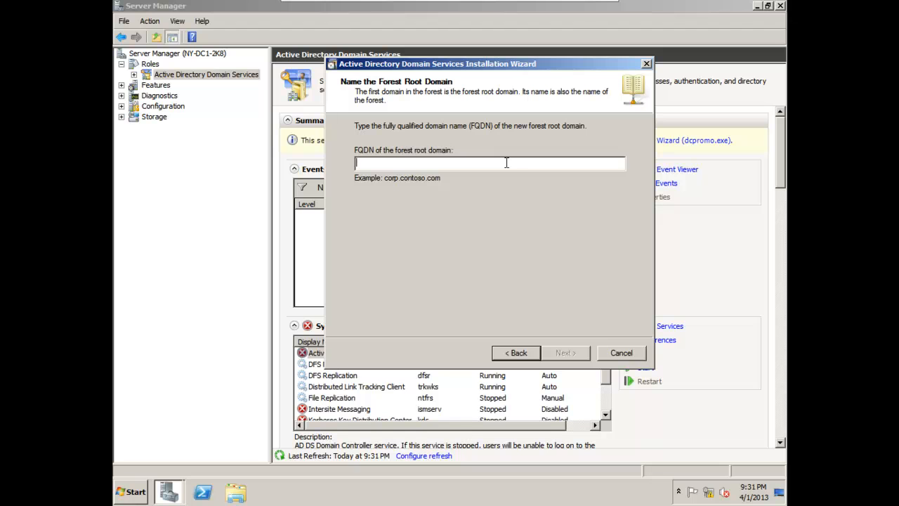
pyautogui.write('go')
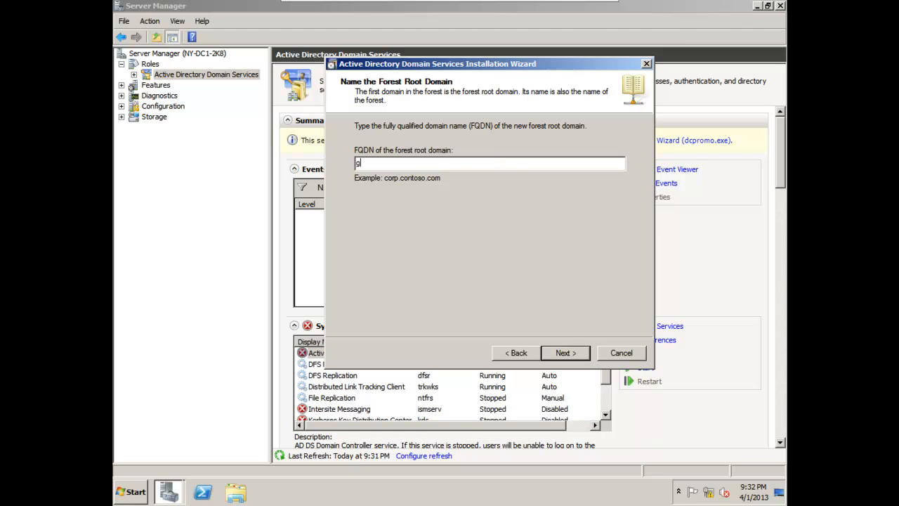
pyautogui.press('BackSpace')
pyautogui.press('BackSpace')
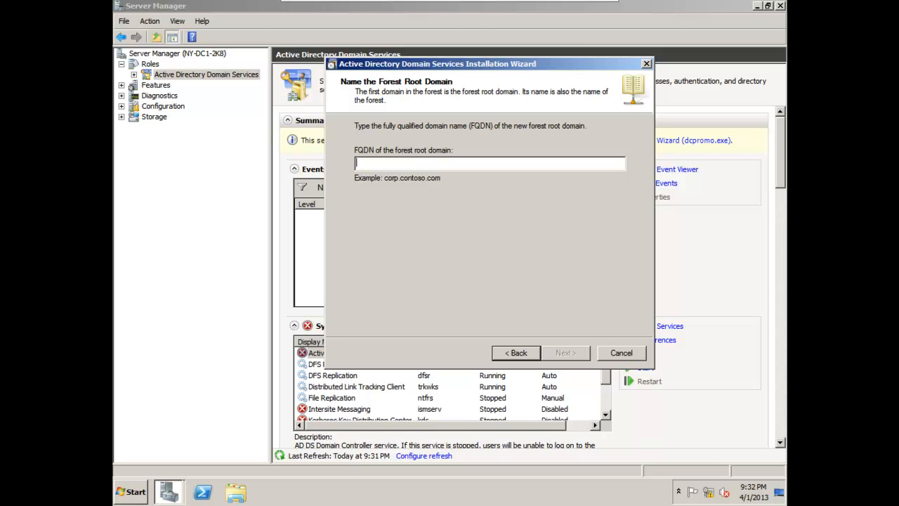